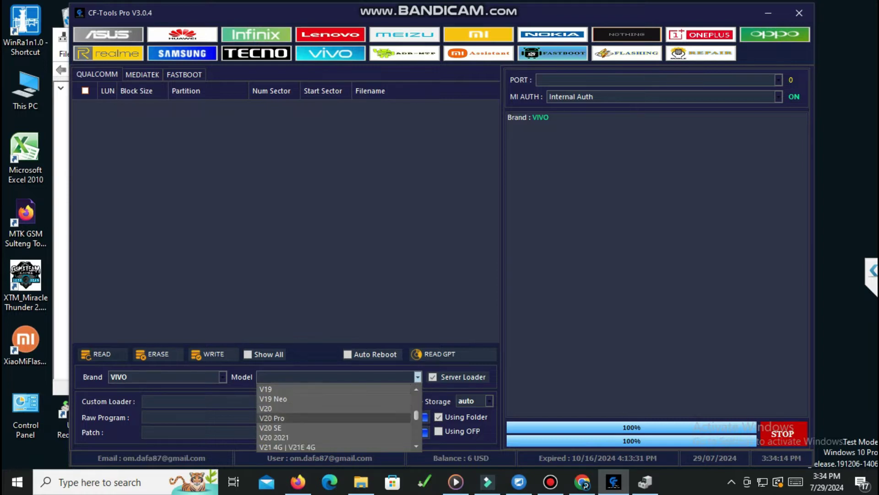
# - Choose V20 SE as the VIVO model and leave the Using Folder option enabled
pyautogui.click(311, 428)
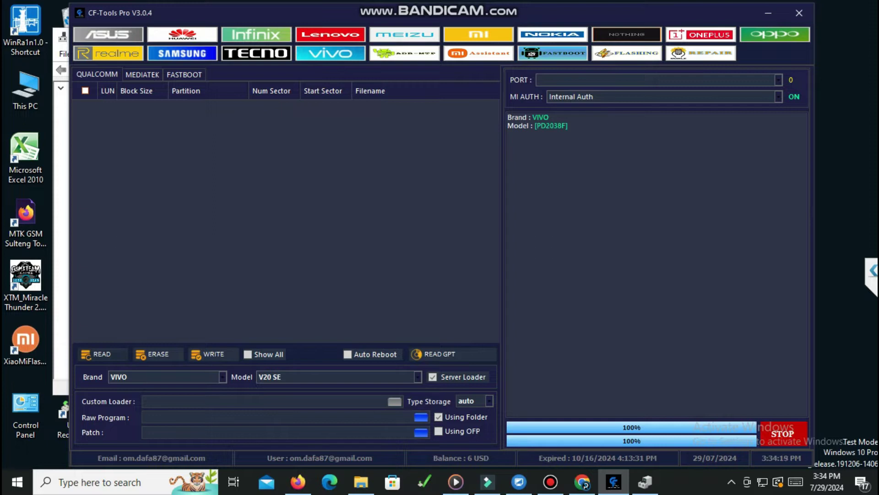
pyautogui.click(439, 417)
pyautogui.click(438, 417)
pyautogui.click(438, 417)
pyautogui.click(438, 417)
# - Browse for the raw program folder, looking through the user profile's Downloads and its Compressed subfolder for the V20 SE firmware
pyautogui.click(421, 417)
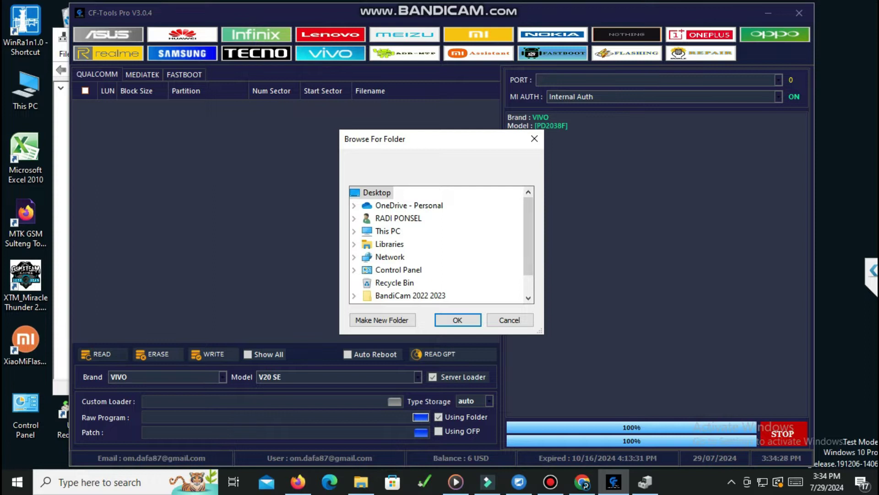
pyautogui.scroll(-1, 413, 295)
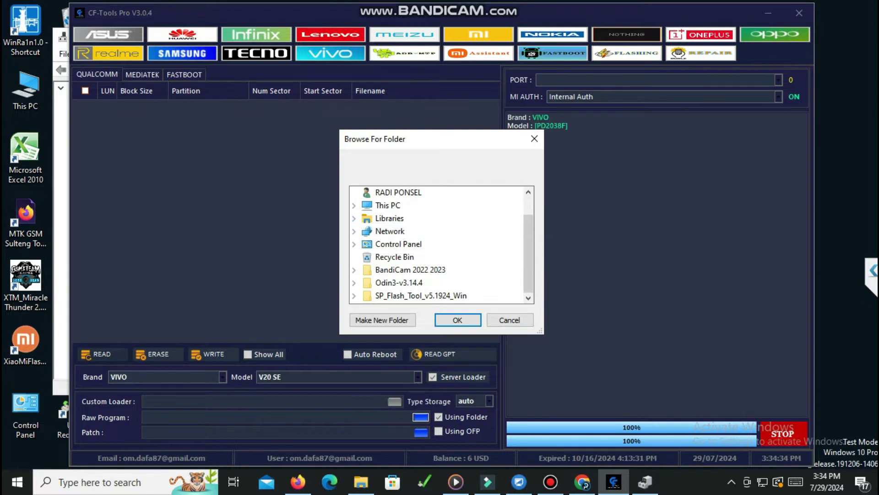
pyautogui.click(354, 193)
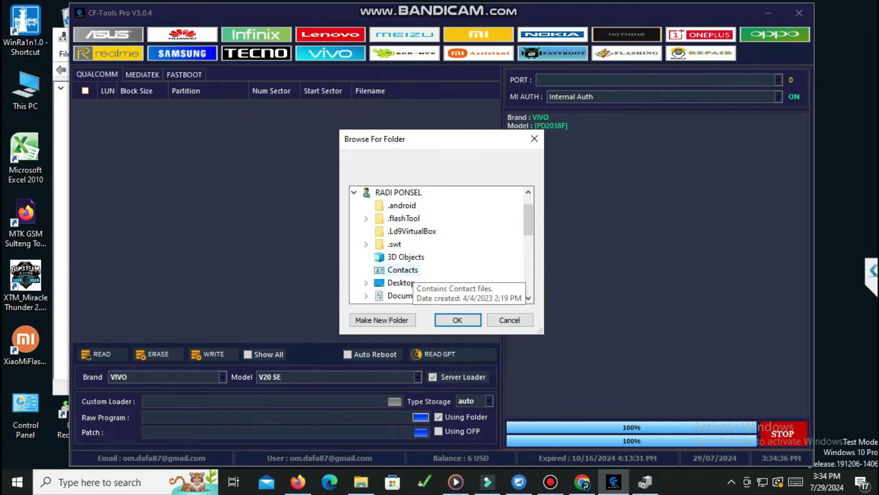
pyautogui.scroll(-2, 403, 244)
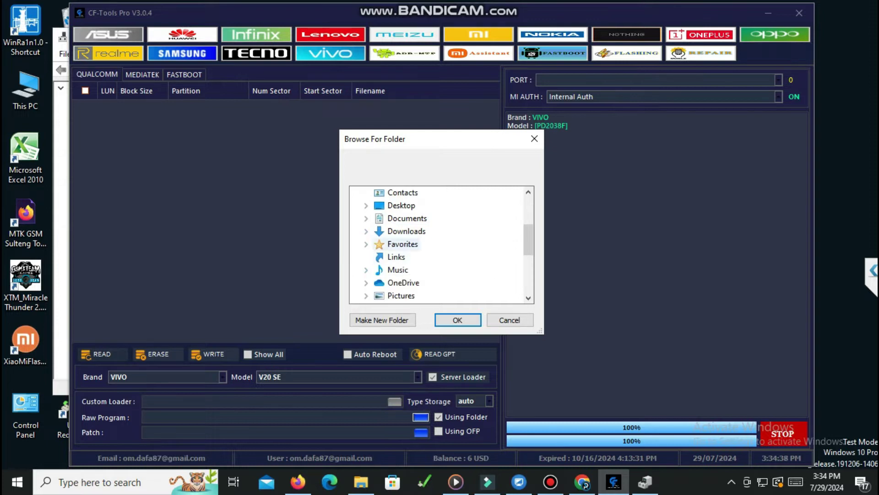
pyautogui.click(406, 232)
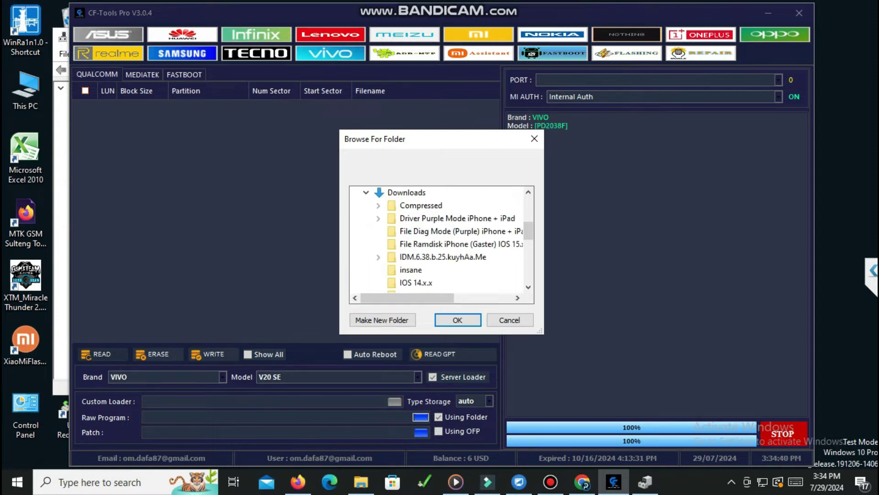
pyautogui.scroll(-2, 412, 245)
pyautogui.scroll(2, 439, 243)
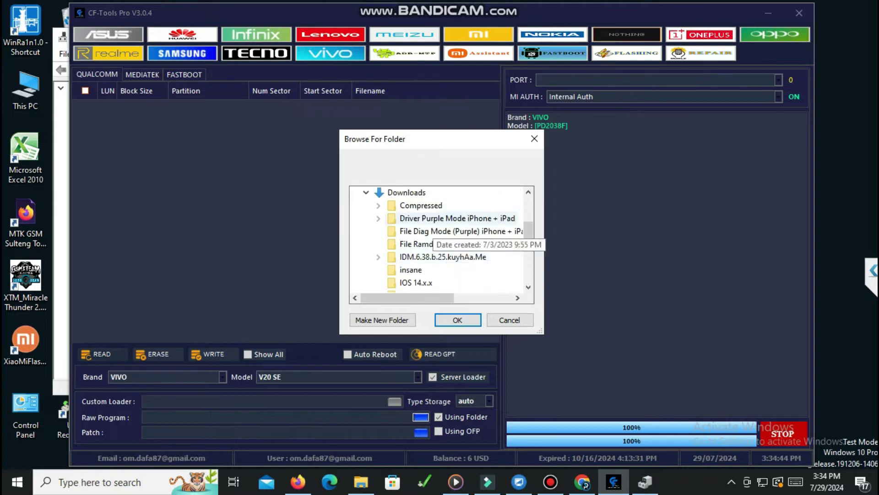
pyautogui.click(427, 207)
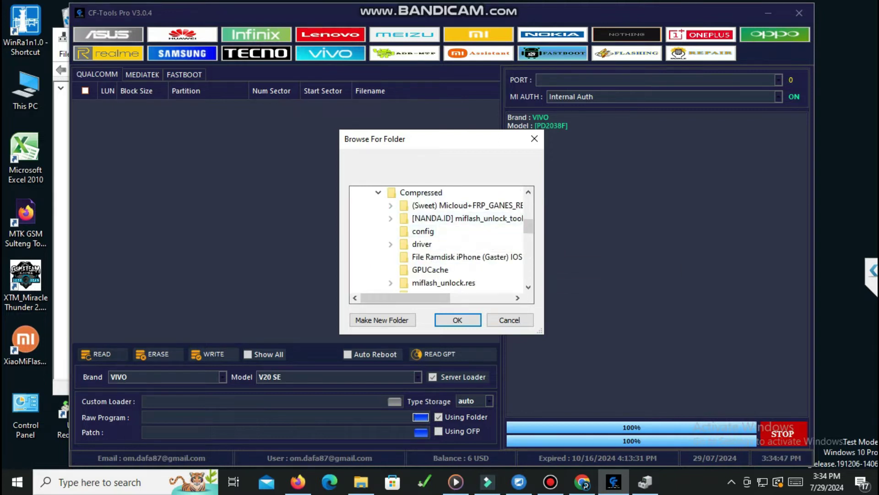
pyautogui.scroll(-1, 440, 242)
pyautogui.scroll(-1, 440, 243)
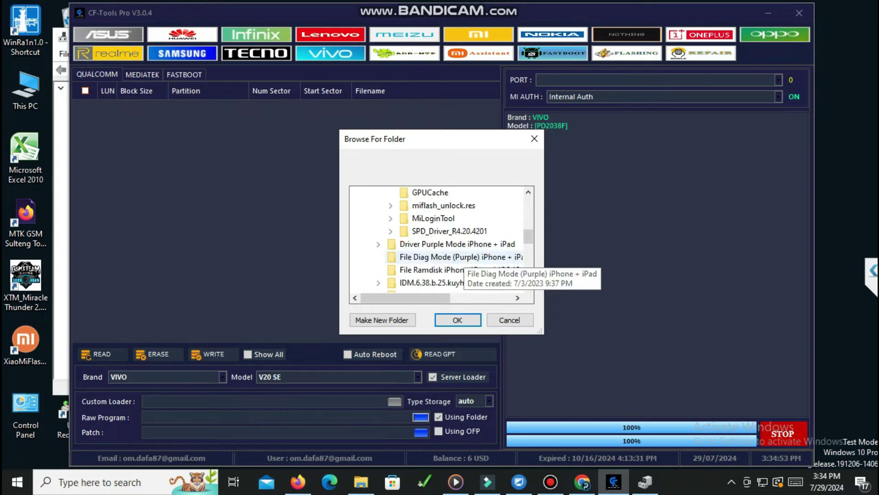
# - Switch to Internet Download Manager, open the folder of the downloaded Vivo V20 SE firmware zip, and look through the Compressed folder's files
pyautogui.click(732, 482)
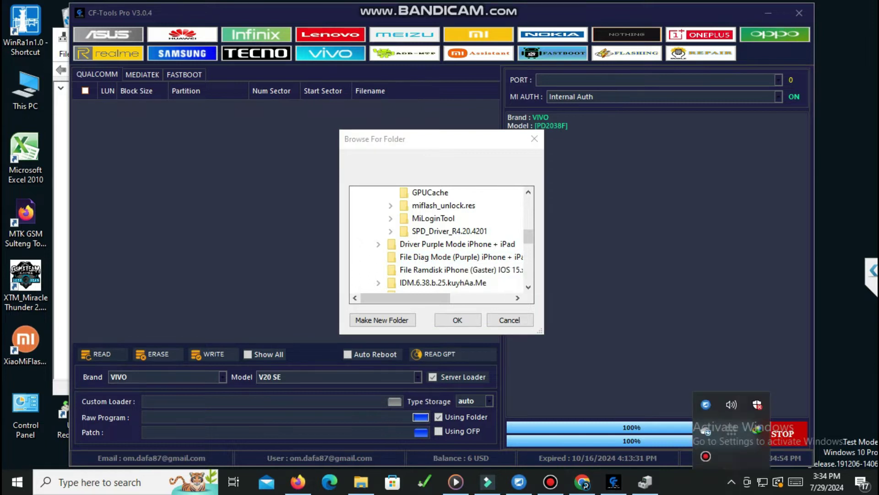
pyautogui.doubleClick(757, 430)
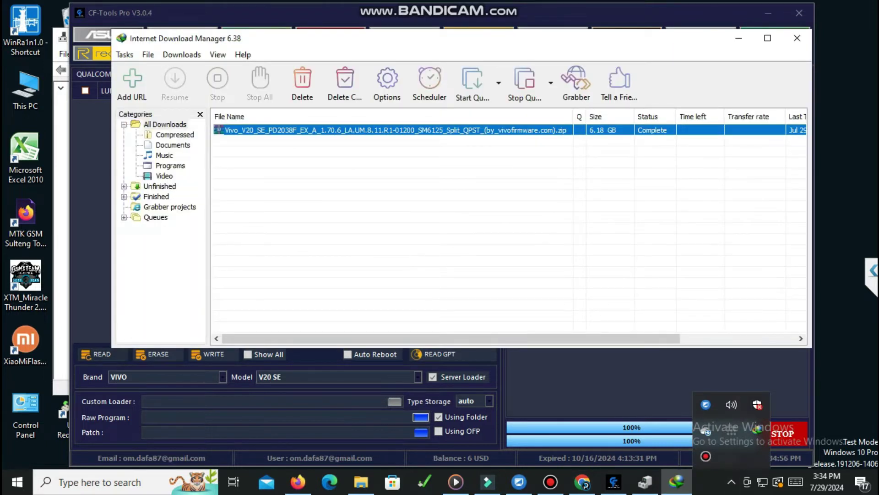
pyautogui.rightClick(281, 131)
pyautogui.click(321, 168)
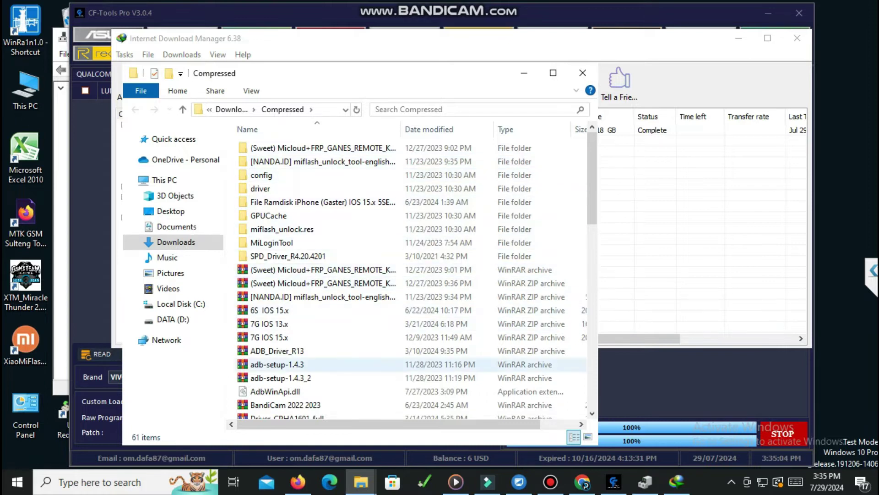
pyautogui.scroll(-3, 321, 369)
pyautogui.scroll(-10, 320, 371)
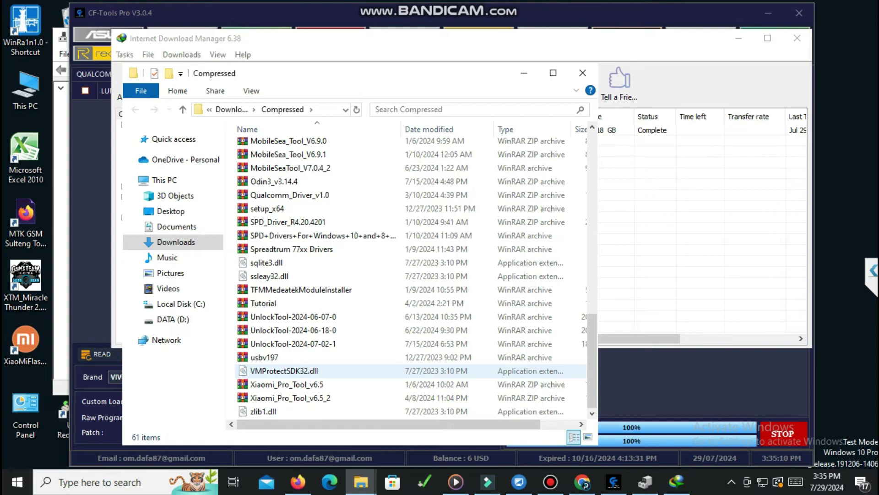
pyautogui.scroll(12, 321, 371)
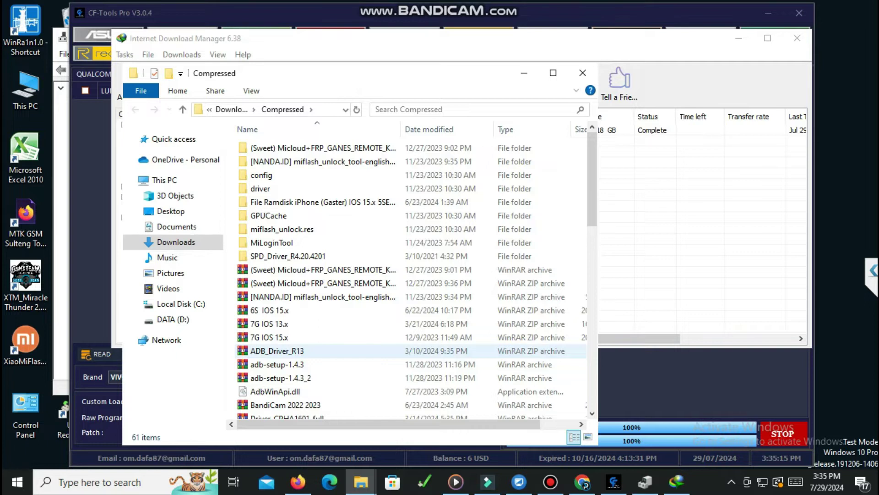
# - Locate the extracted Vivo_V20_SE_PD2038F firmware folder on DATA (D:), inside FIRMWARE VIVO and VIVO V2022, and open it
pyautogui.click(172, 320)
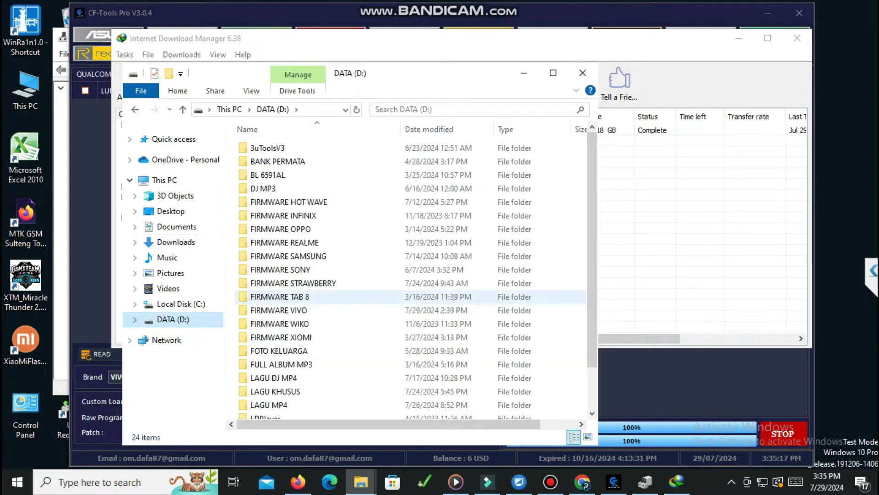
pyautogui.click(279, 311)
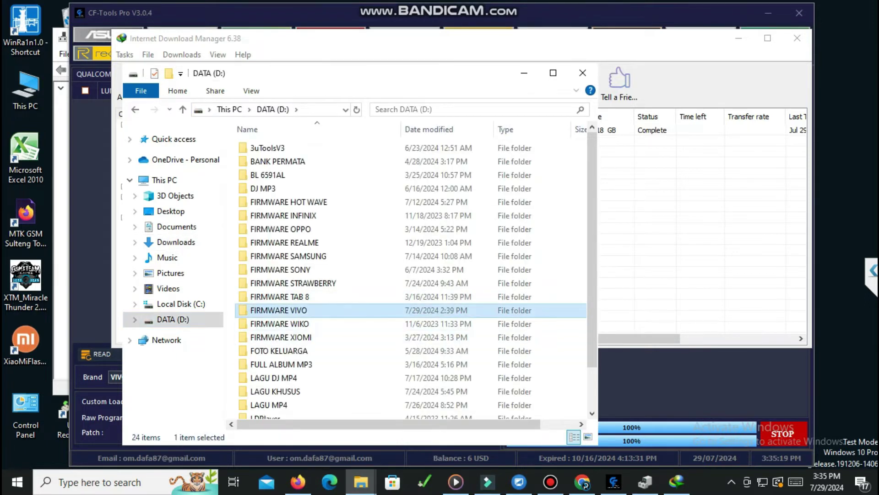
pyautogui.doubleClick(279, 310)
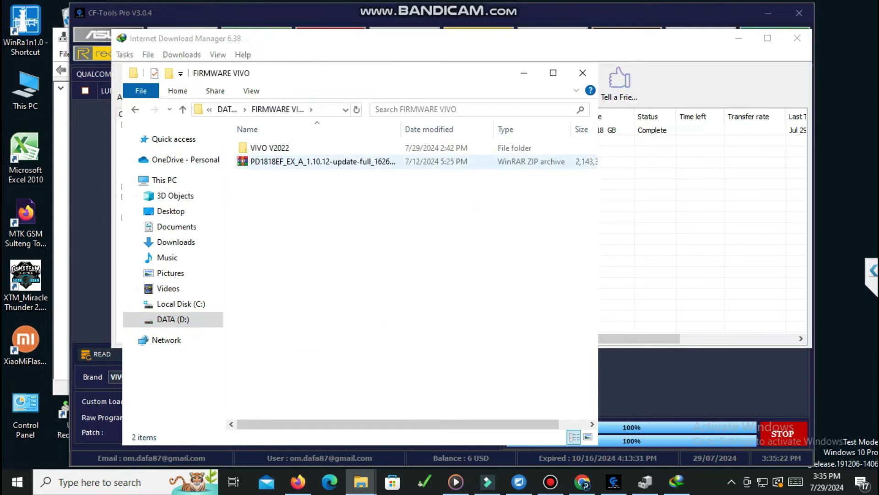
pyautogui.doubleClick(270, 147)
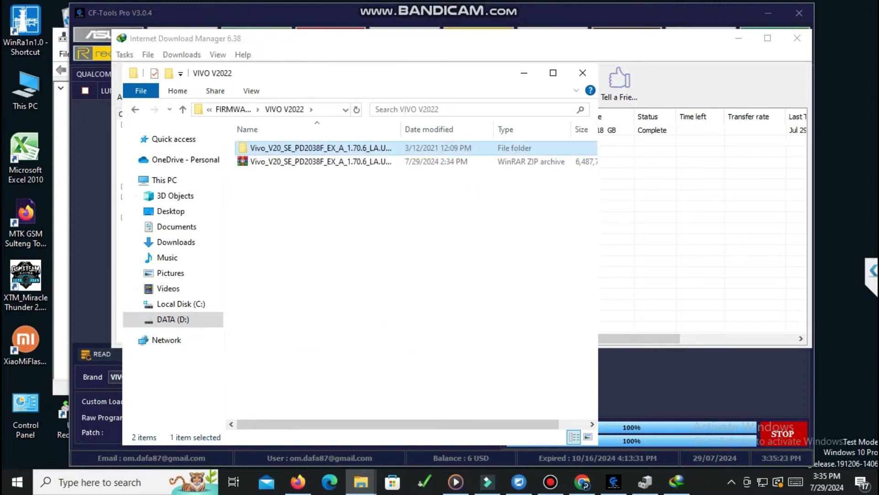
pyautogui.doubleClick(320, 148)
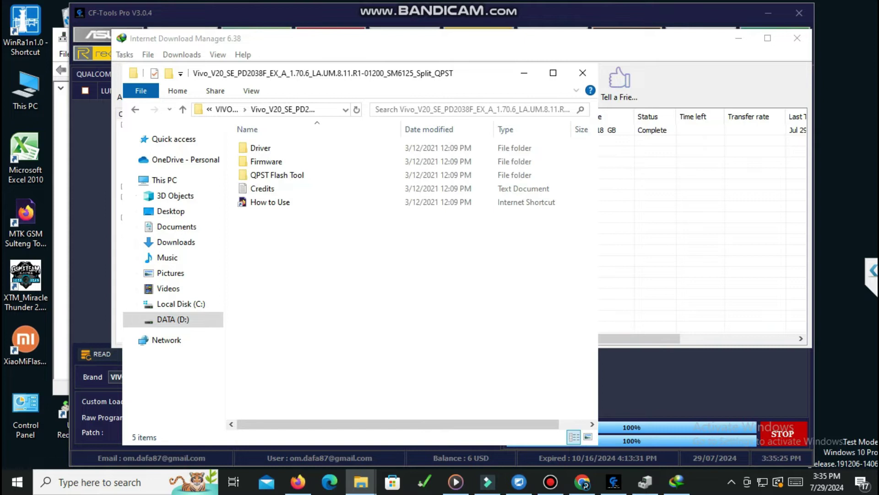
# - Minimize Internet Download Manager and return to the raw program folder selection in CF-Tools Pro
pyautogui.click(687, 87)
pyautogui.click(738, 39)
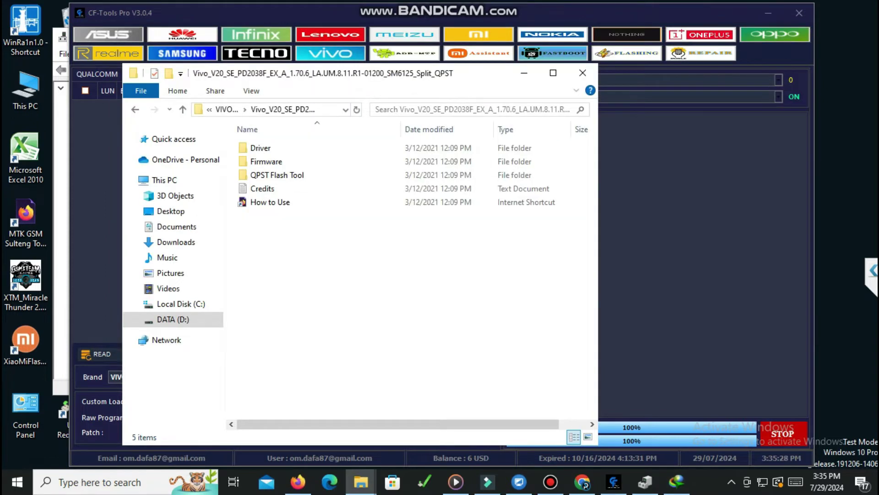
pyautogui.click(650, 193)
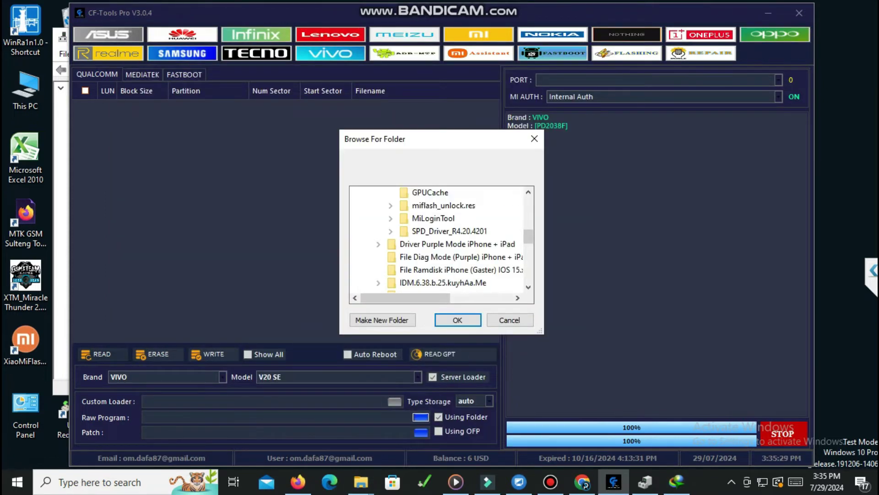
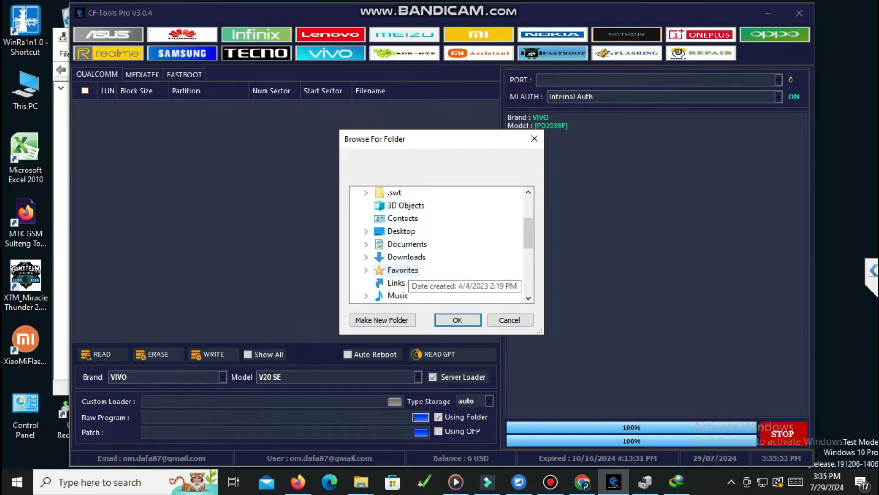
# - Try loading the Vivo_V20_SE_PD2038F folder as the raw program from DATA (D:), inside FIRMWARE VIVO and VIVO V2022
pyautogui.scroll(-2, 398, 264)
pyautogui.scroll(-2, 403, 270)
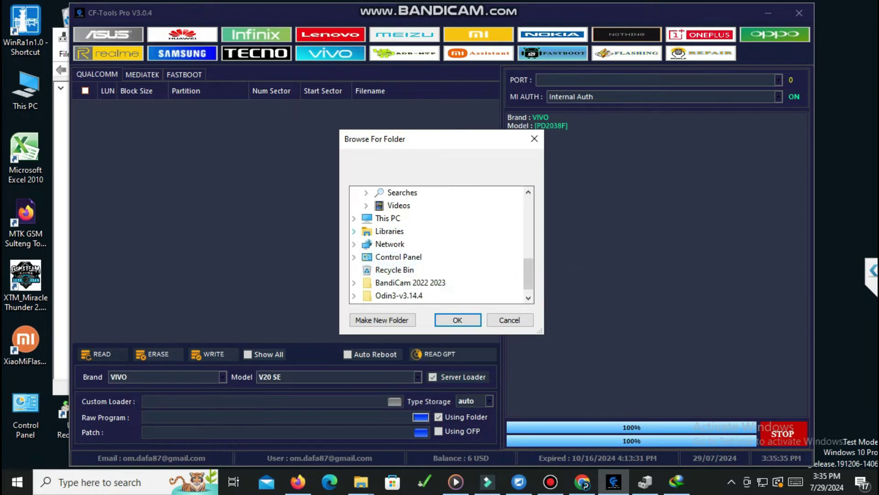
pyautogui.click(355, 218)
pyautogui.scroll(-3, 399, 250)
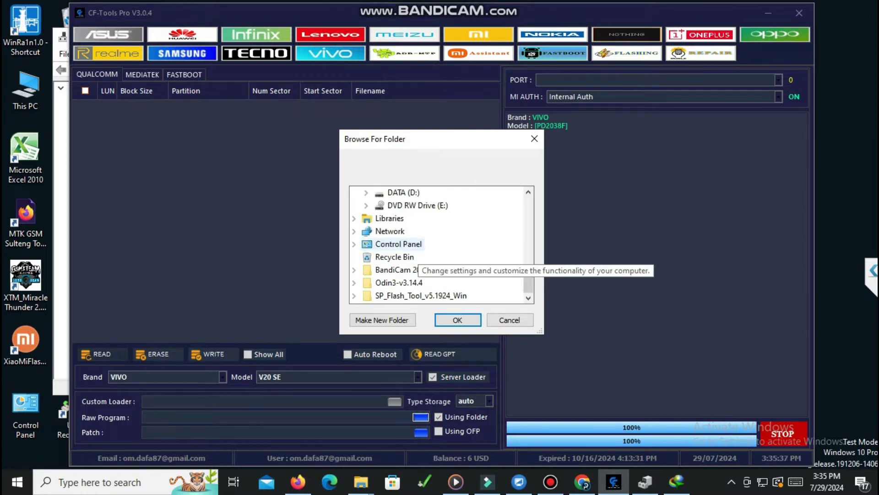
pyautogui.click(404, 193)
pyautogui.click(366, 192)
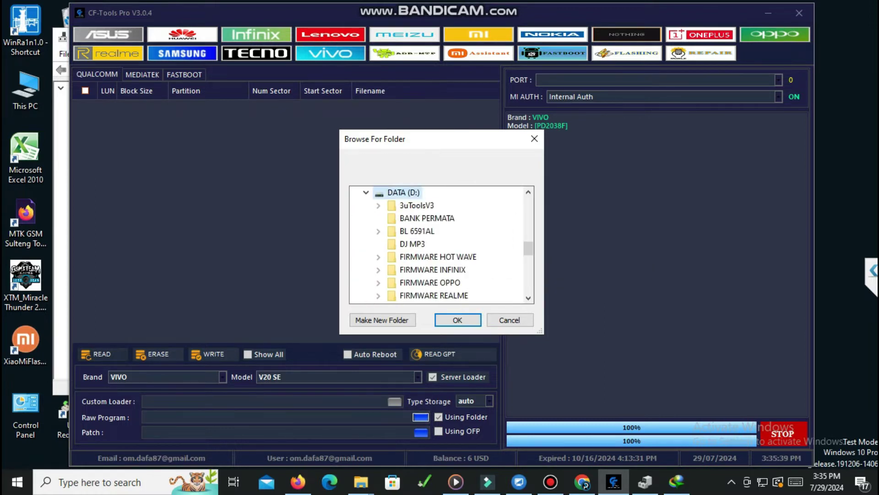
pyautogui.scroll(-3, 426, 256)
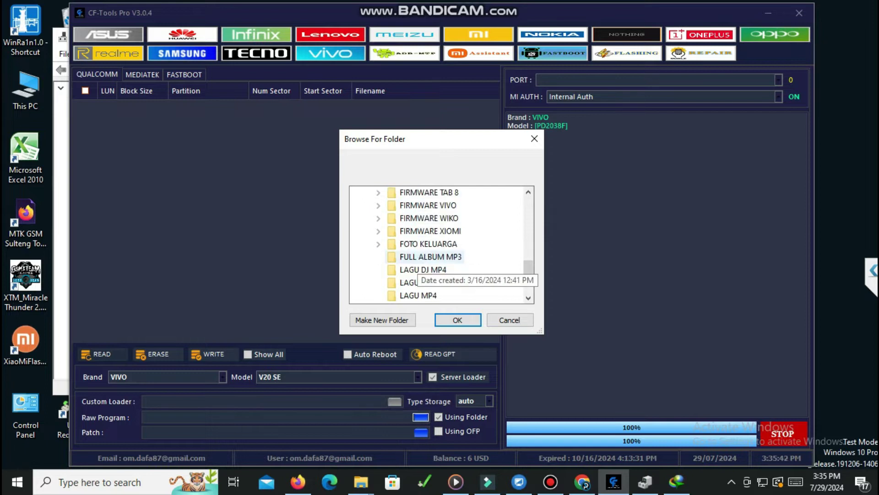
pyautogui.click(378, 205)
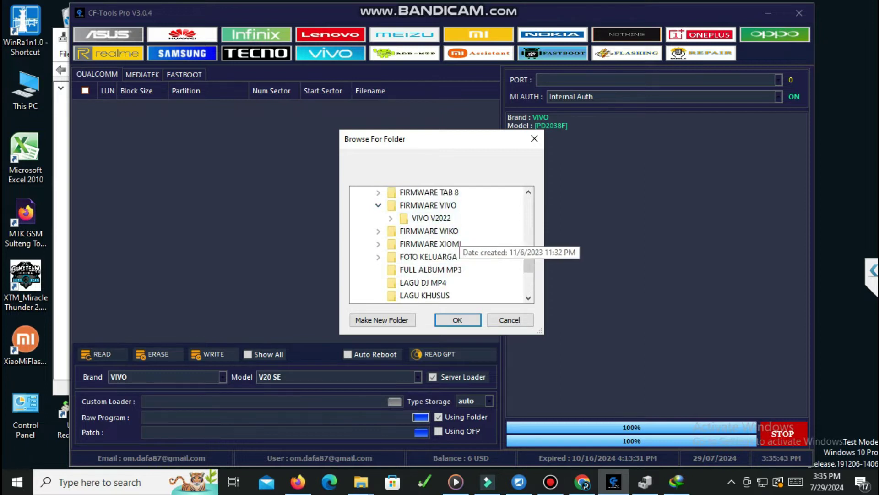
pyautogui.click(390, 218)
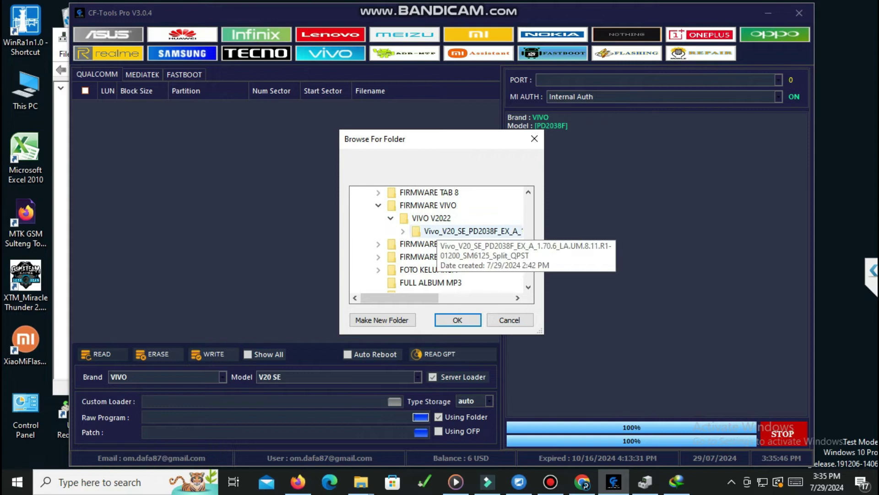
pyautogui.click(426, 231)
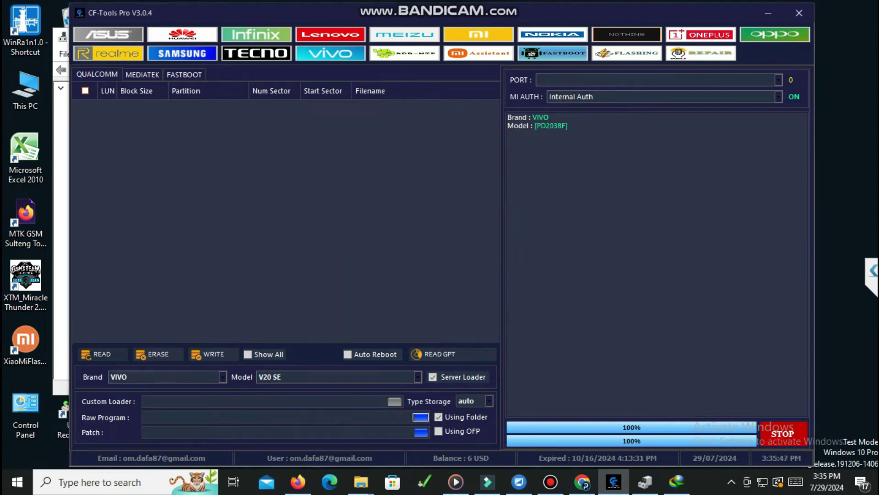
pyautogui.click(458, 320)
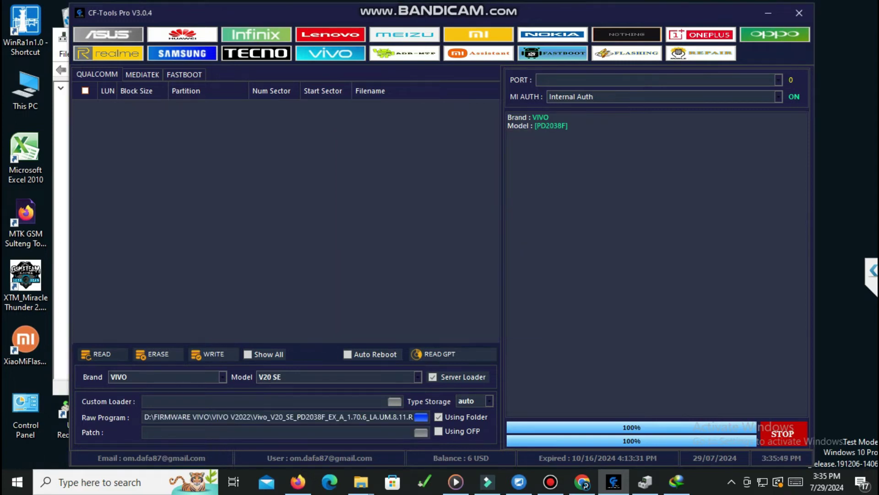
# - Load the Firmware subfolder of the Vivo_V20_SE_PD2038F folder in DATA (D:), FIRMWARE VIVO, VIVO V2022 as the raw program
pyautogui.click(421, 417)
pyautogui.scroll(-2, 384, 231)
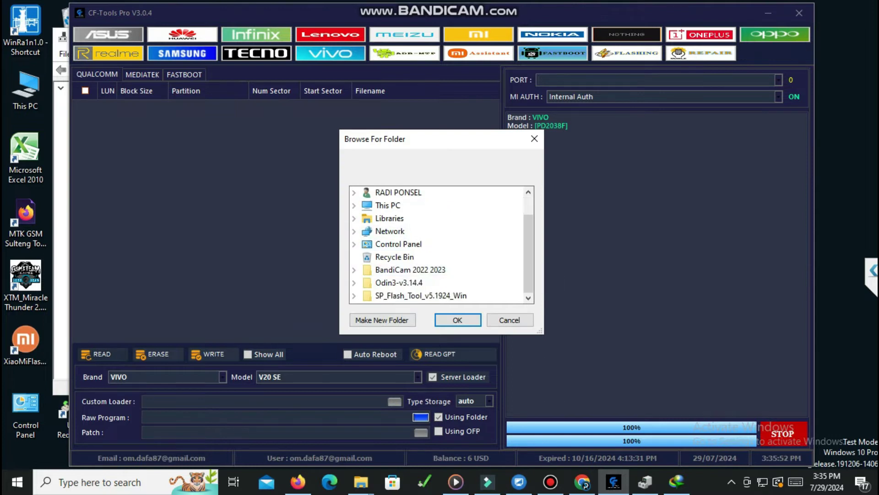
pyautogui.scroll(1, 440, 243)
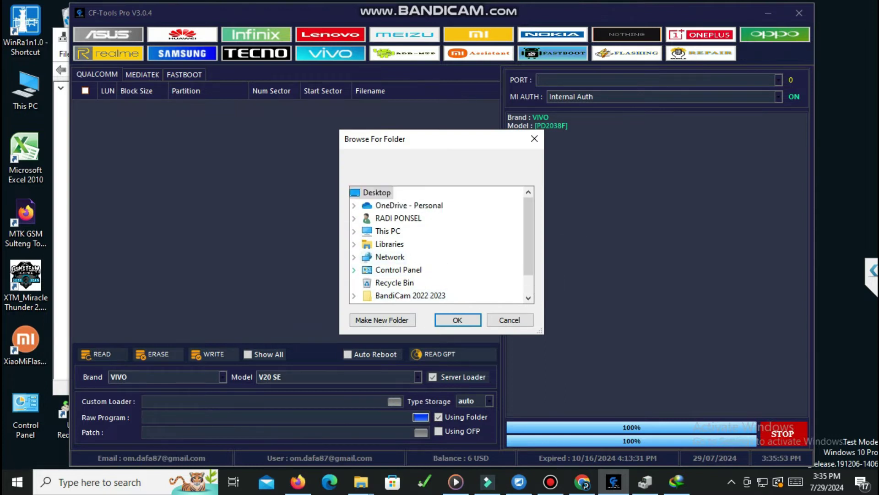
pyautogui.click(354, 231)
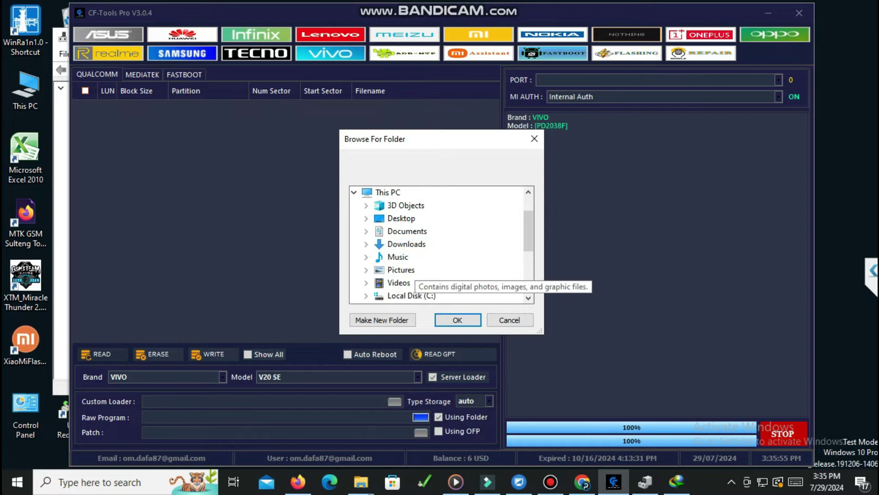
pyautogui.scroll(-1, 403, 261)
pyautogui.scroll(-1, 403, 257)
pyautogui.click(366, 231)
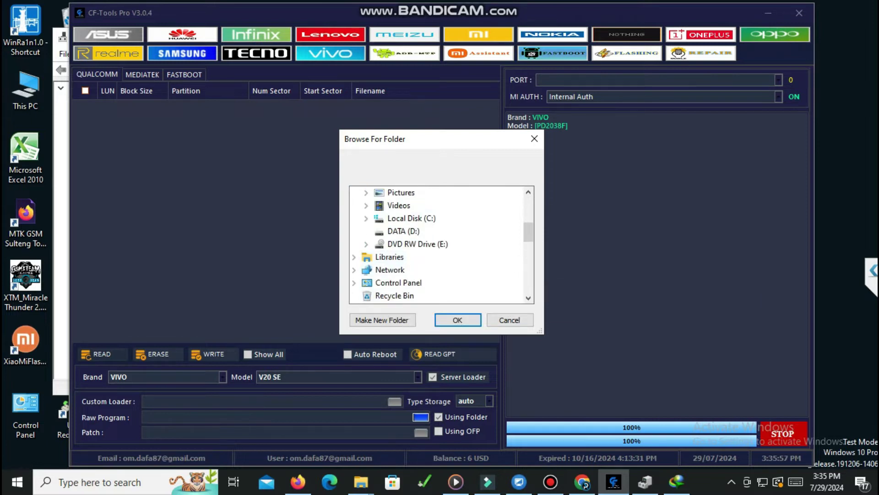
pyautogui.scroll(-4, 412, 243)
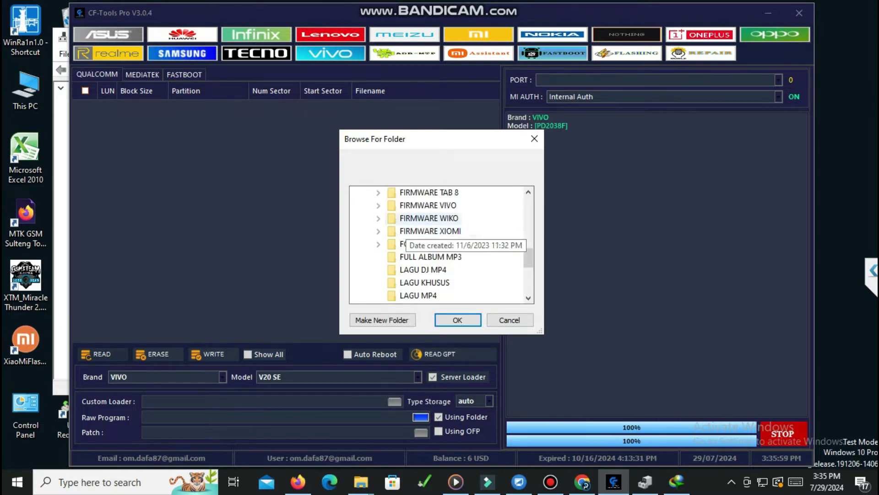
pyautogui.click(378, 205)
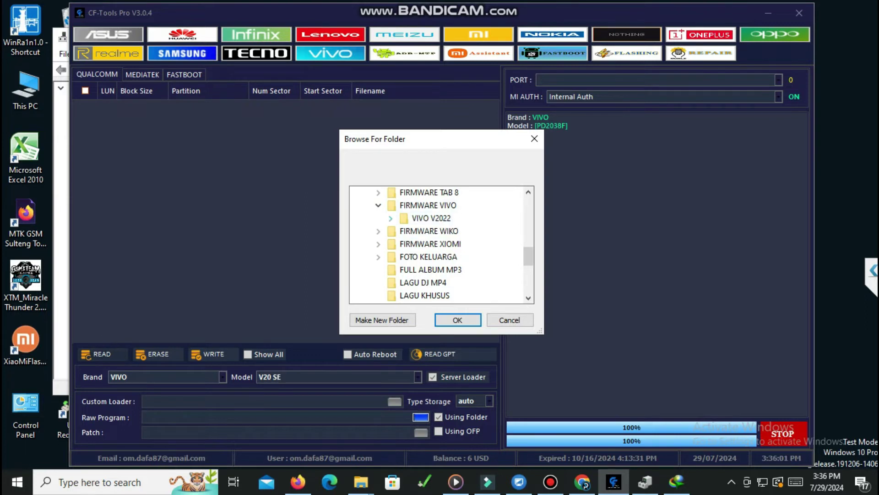
pyautogui.click(391, 218)
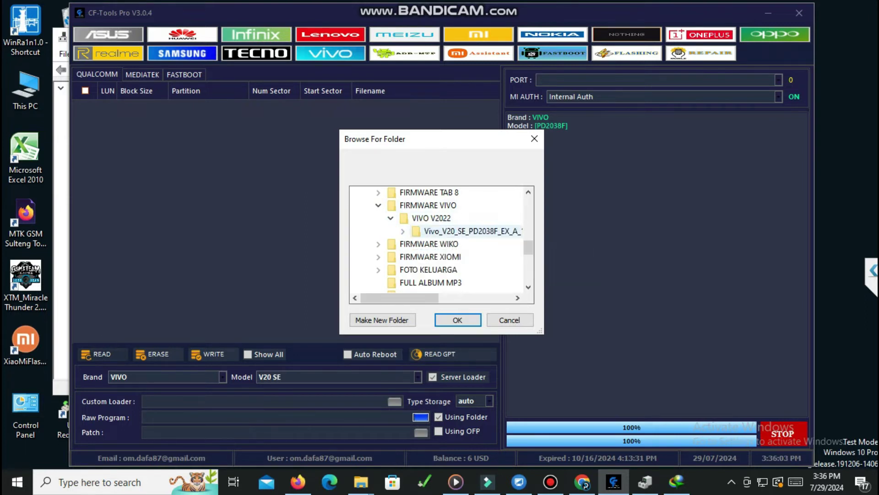
pyautogui.click(403, 231)
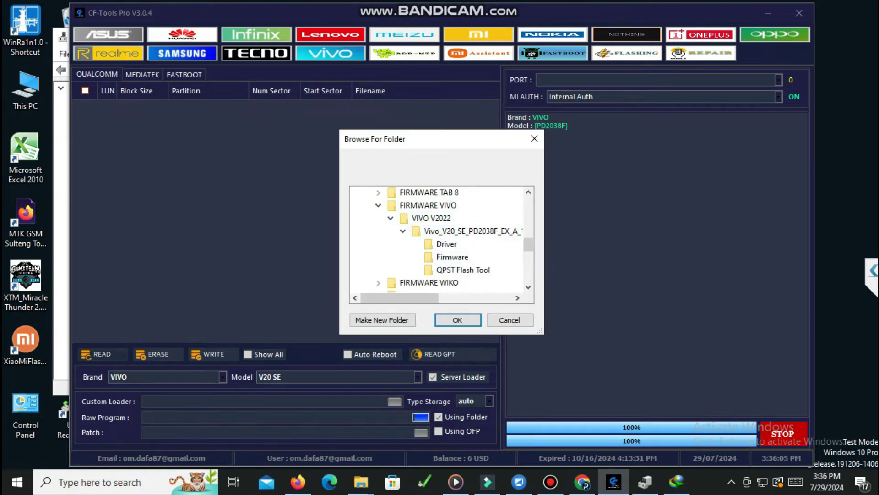
pyautogui.click(452, 256)
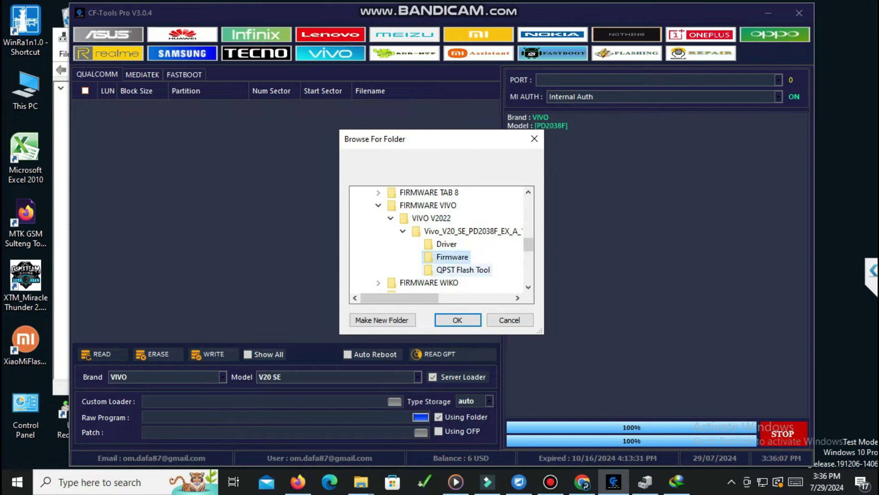
pyautogui.click(458, 320)
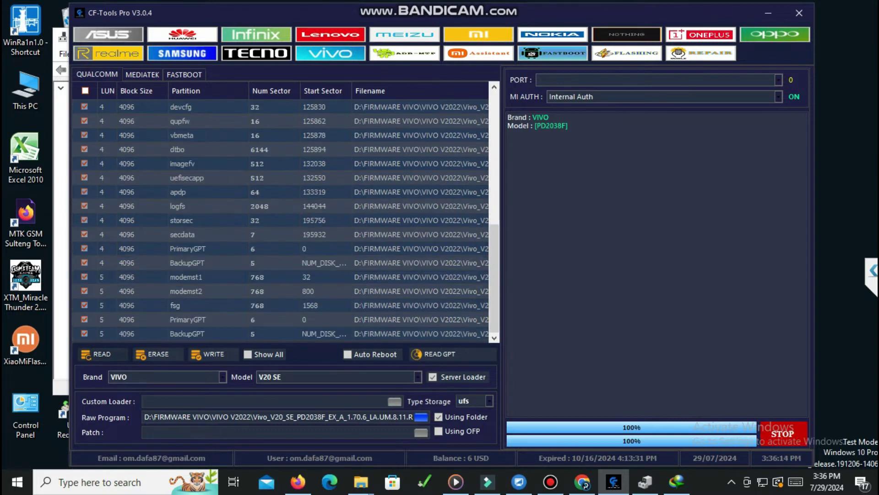
# - Write the loaded partitions to the phone, checking Device Manager for the Qualcomm HS-USB QDLoader 9008 port before restarting the write
pyautogui.scroll(4, 281, 220)
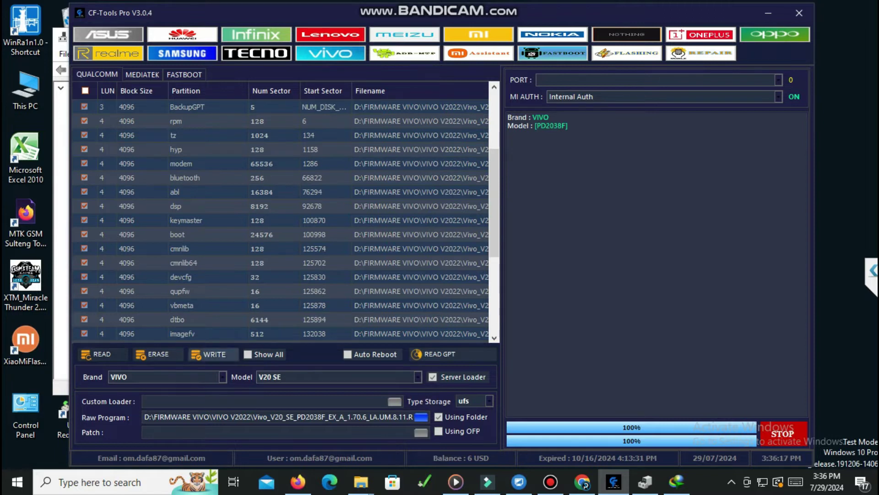
pyautogui.click(214, 354)
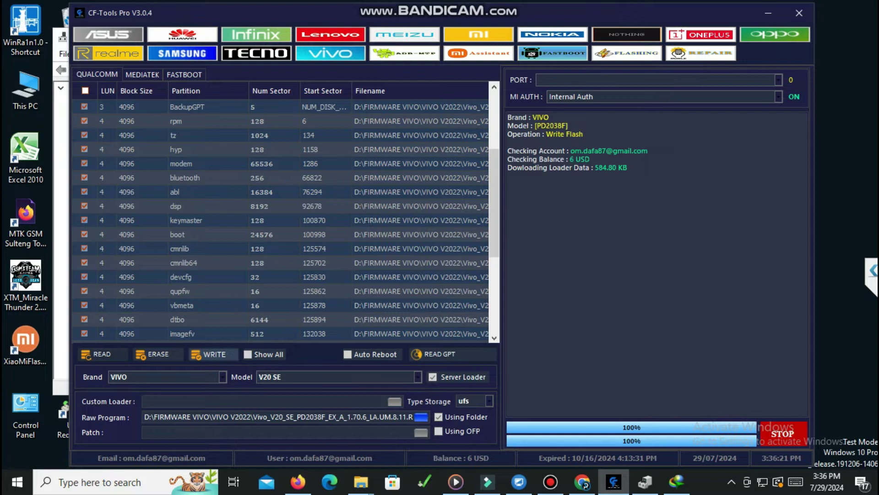
pyautogui.click(645, 482)
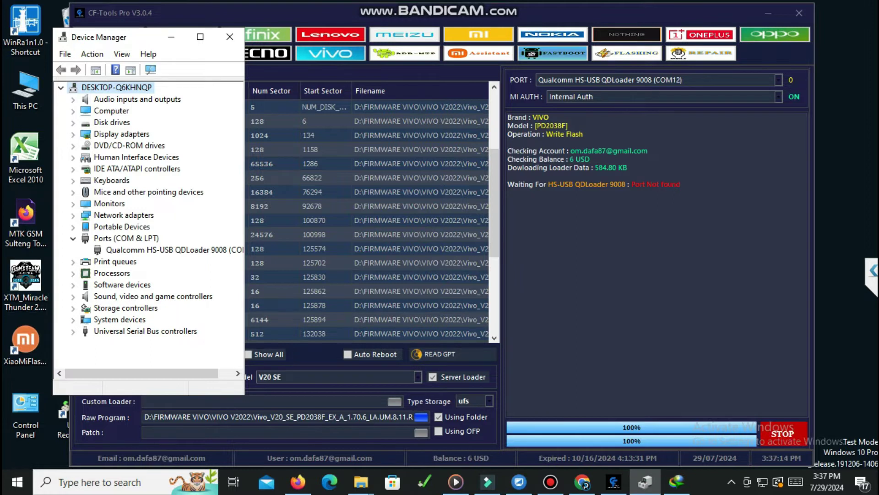
pyautogui.click(632, 284)
pyautogui.click(214, 354)
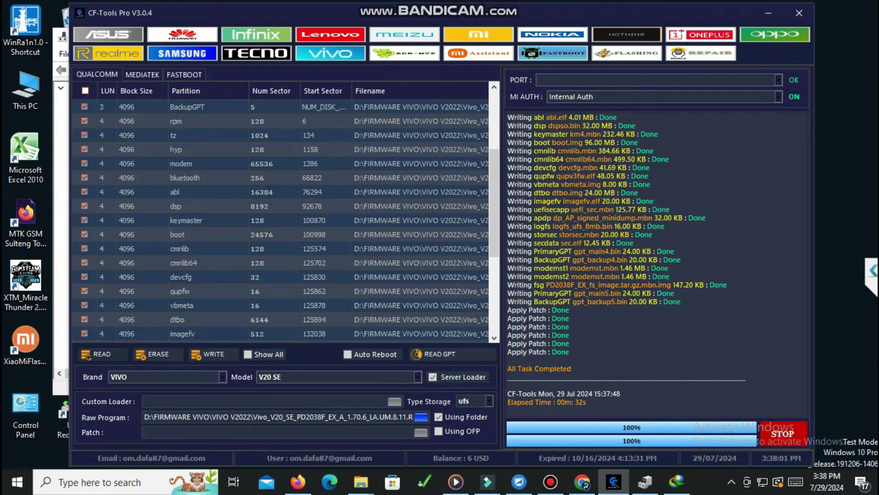
# - Try loading an OFP firmware from the V20 SE Firmware folder on DATA (D:), and return to Using Folder mode
pyautogui.click(439, 431)
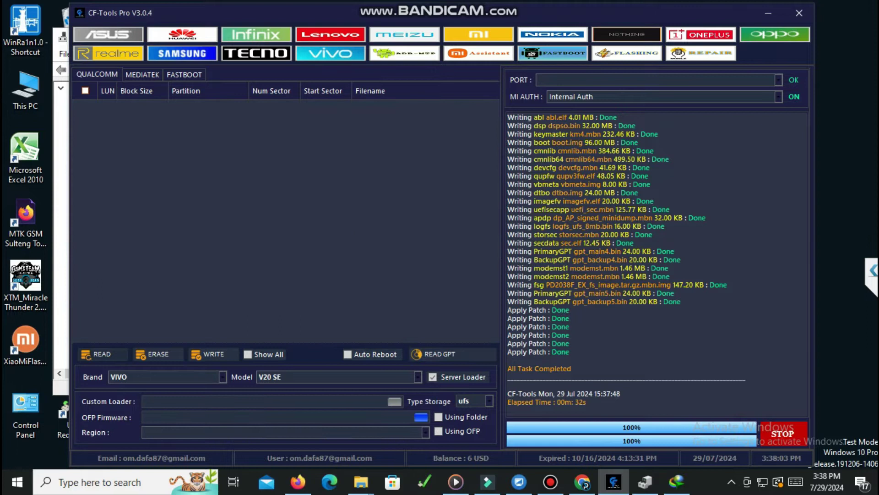
pyautogui.click(438, 431)
pyautogui.click(421, 418)
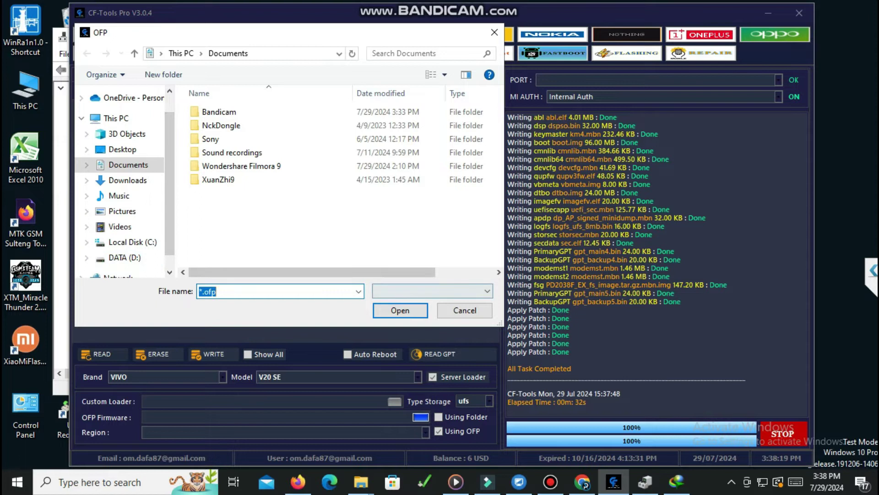
pyautogui.click(125, 258)
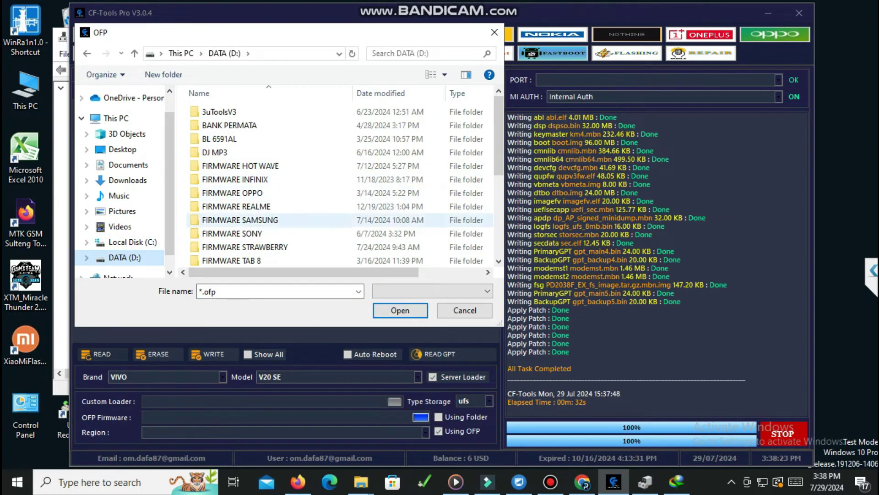
pyautogui.scroll(-1, 256, 247)
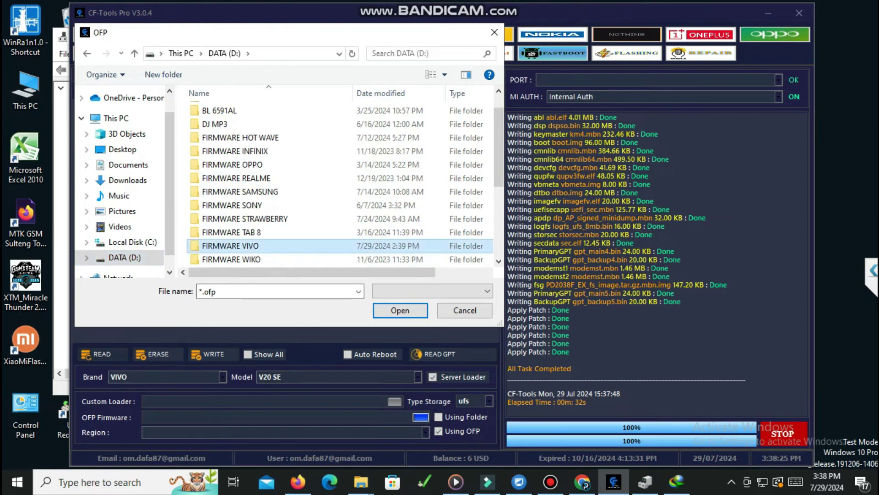
pyautogui.doubleClick(247, 246)
pyautogui.doubleClick(215, 112)
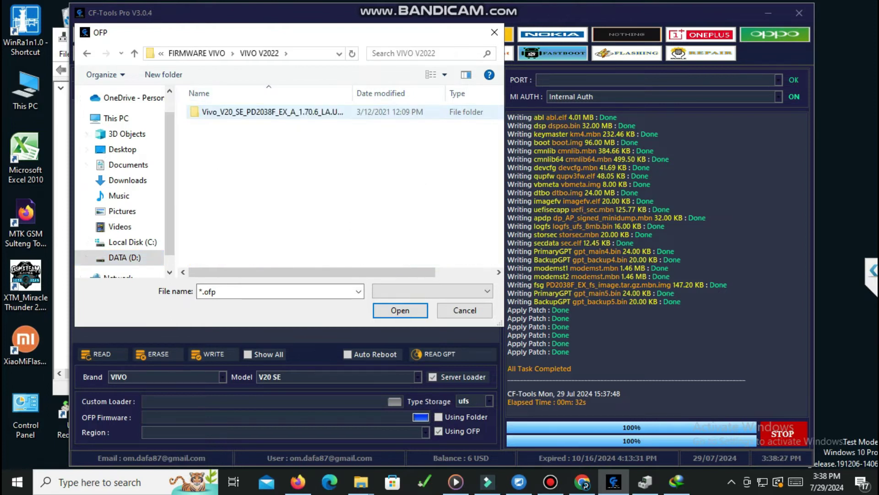
pyautogui.doubleClick(215, 112)
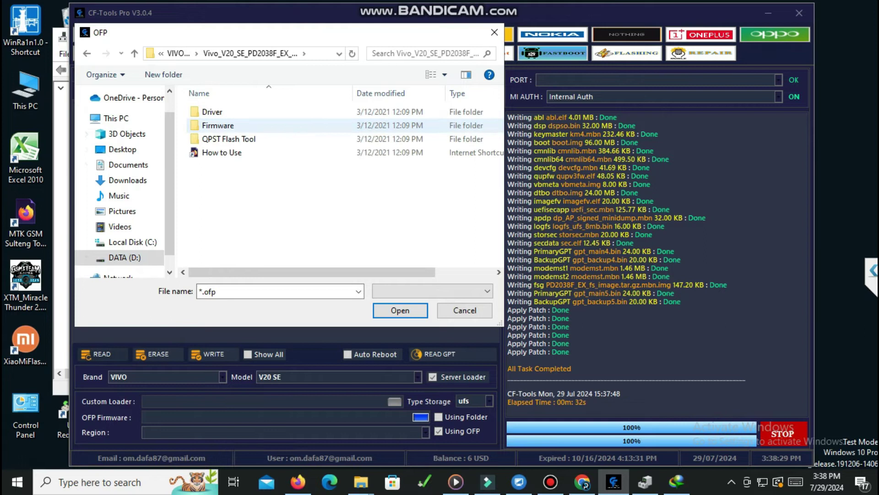
pyautogui.doubleClick(218, 126)
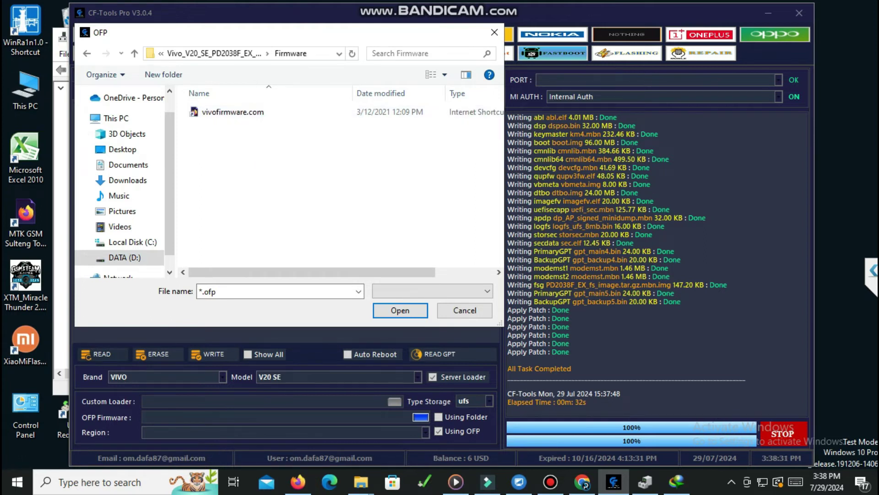
pyautogui.click(464, 311)
pyautogui.click(439, 431)
pyautogui.click(439, 417)
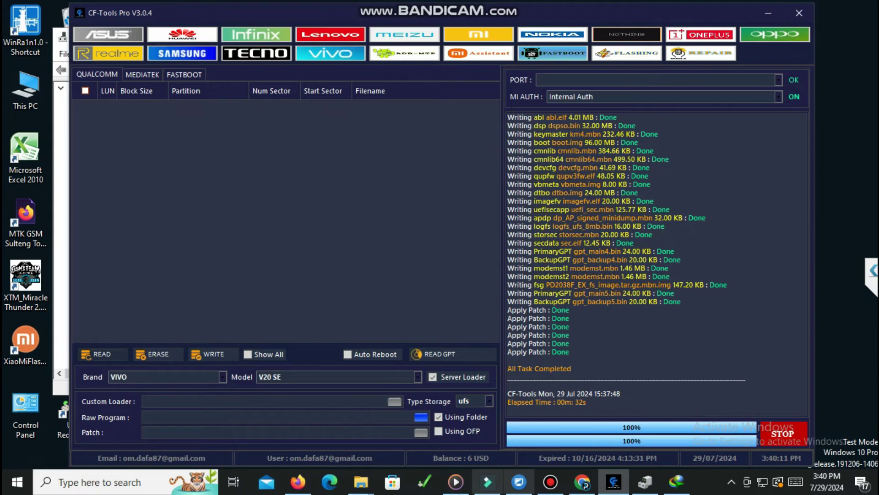
pyautogui.click(645, 482)
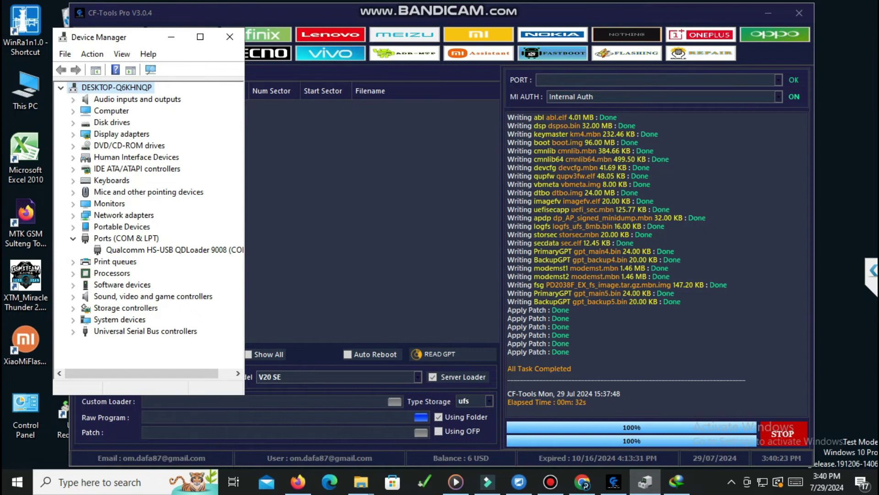
pyautogui.click(421, 417)
pyautogui.scroll(-1, 437, 270)
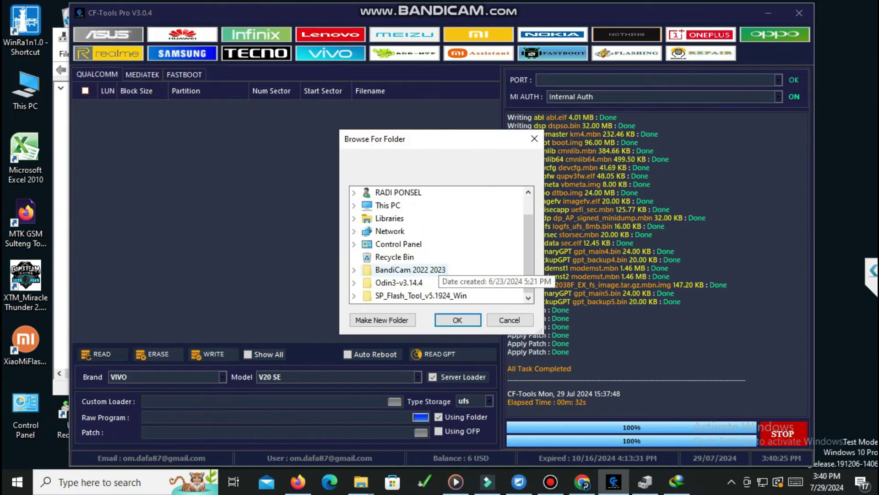
pyautogui.click(354, 205)
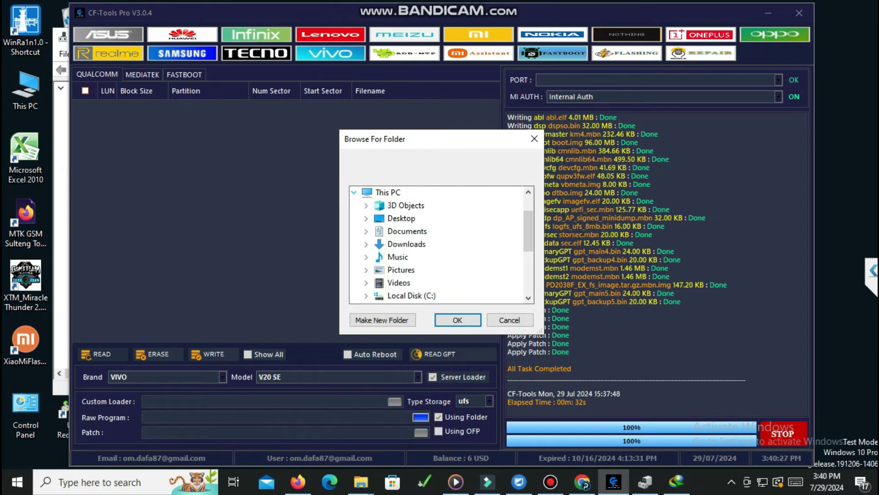
pyautogui.scroll(-2, 412, 275)
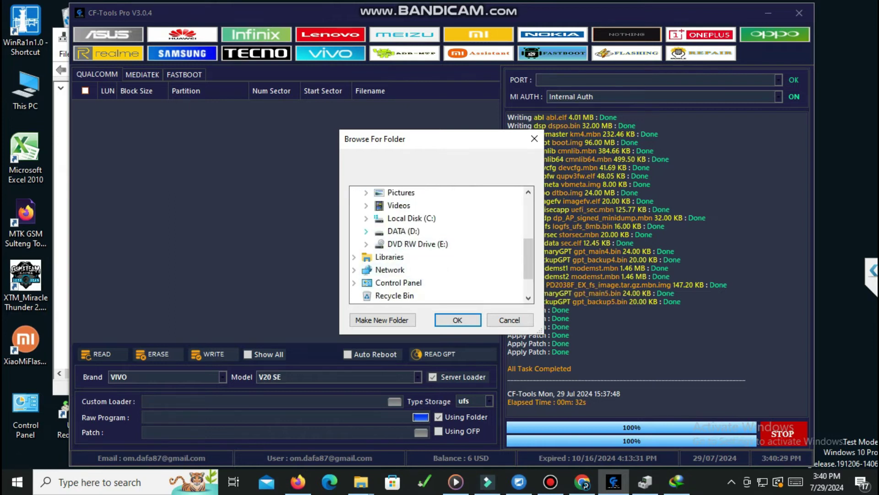
pyautogui.click(365, 231)
pyautogui.scroll(-2, 437, 263)
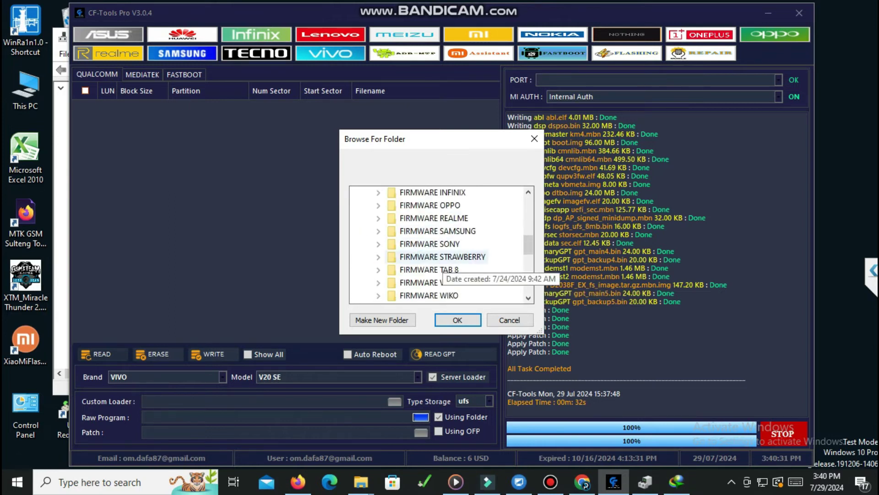
pyautogui.click(378, 283)
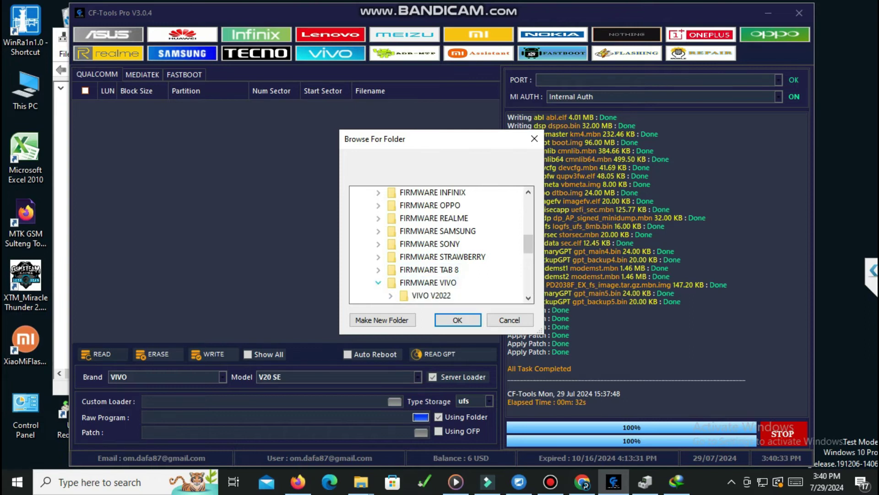
pyautogui.scroll(-1, 425, 283)
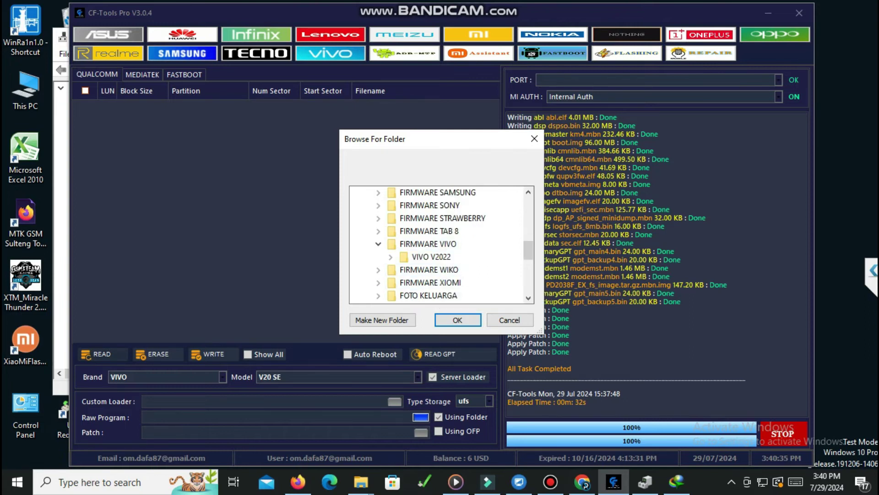
pyautogui.click(391, 256)
pyautogui.click(403, 270)
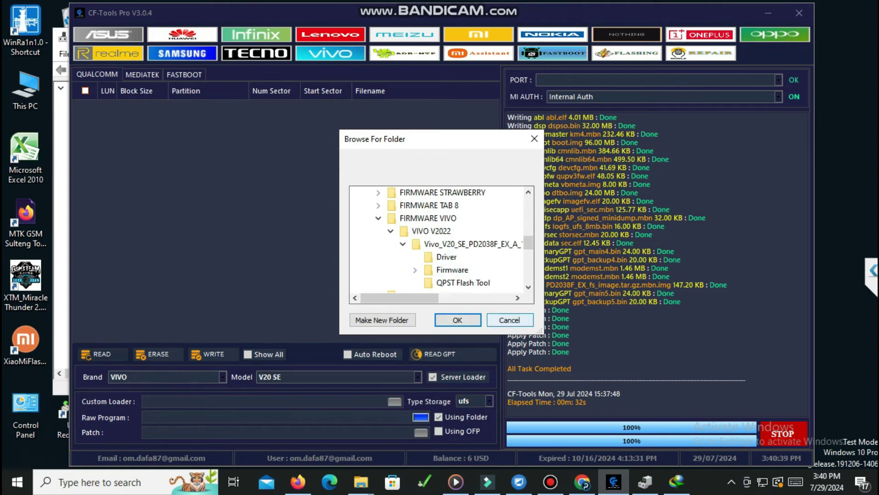
pyautogui.click(509, 320)
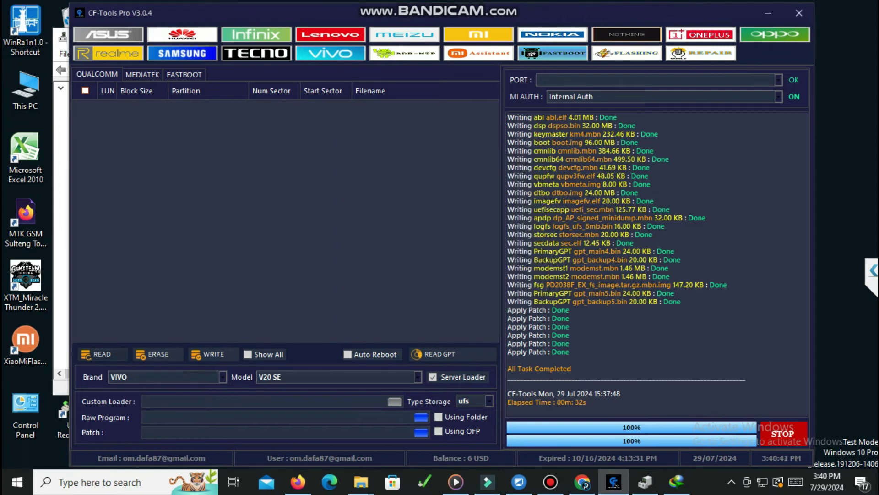
# - Load rawprogram_unsparse_no_qcn0 as the raw program from the V20 SE Firmware folder on DATA (D:), under FIRMWARE VIVO and VIVO V2022
pyautogui.click(421, 417)
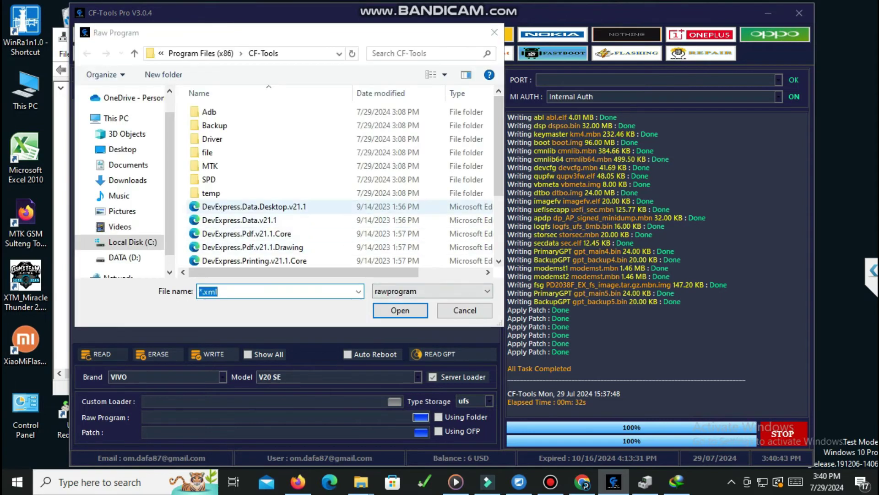
pyautogui.click(124, 257)
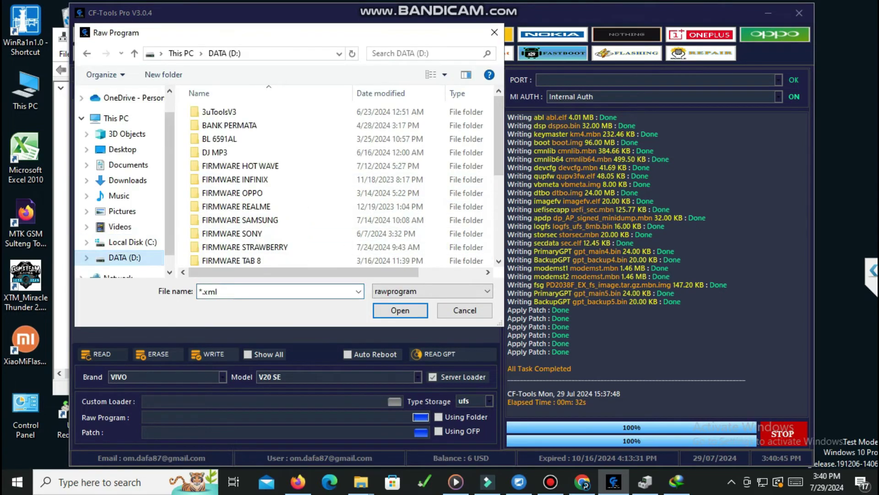
pyautogui.scroll(-2, 270, 239)
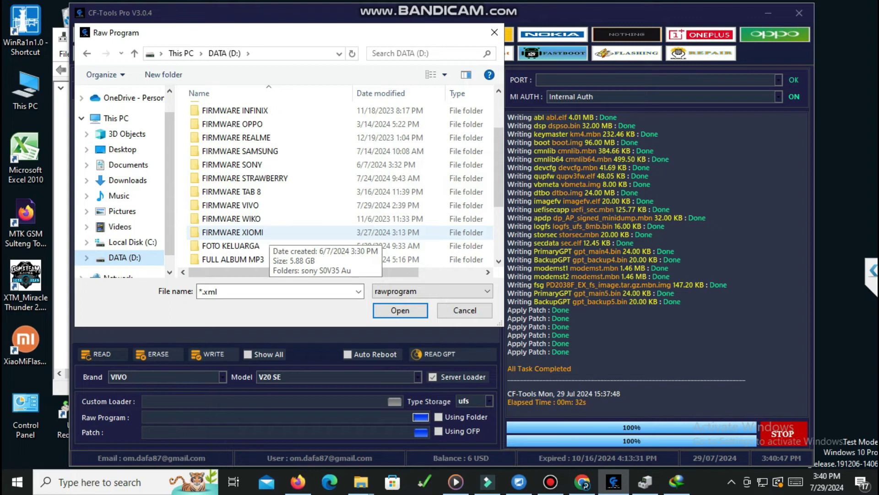
pyautogui.doubleClick(231, 205)
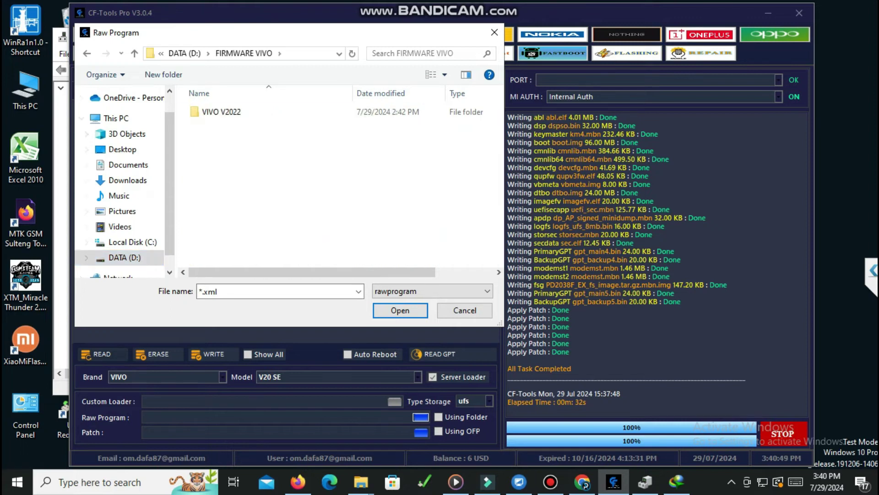
pyautogui.doubleClick(234, 112)
pyautogui.click(247, 112)
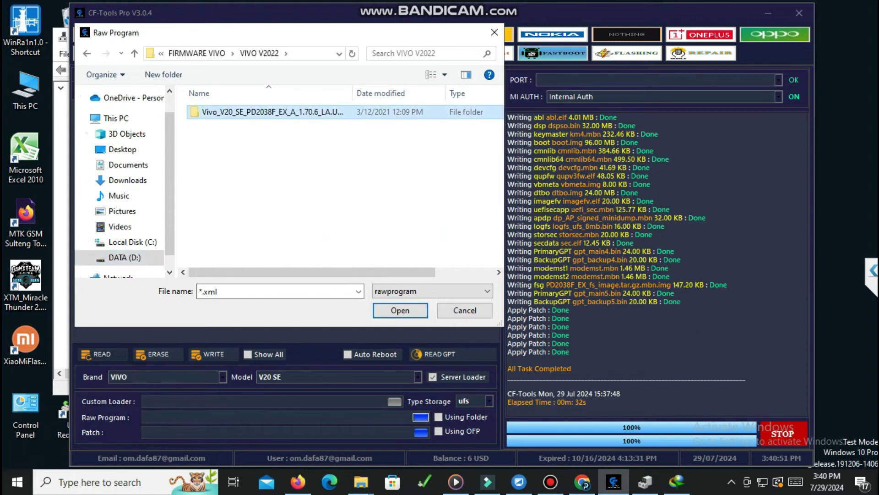
pyautogui.doubleClick(229, 112)
pyautogui.doubleClick(218, 125)
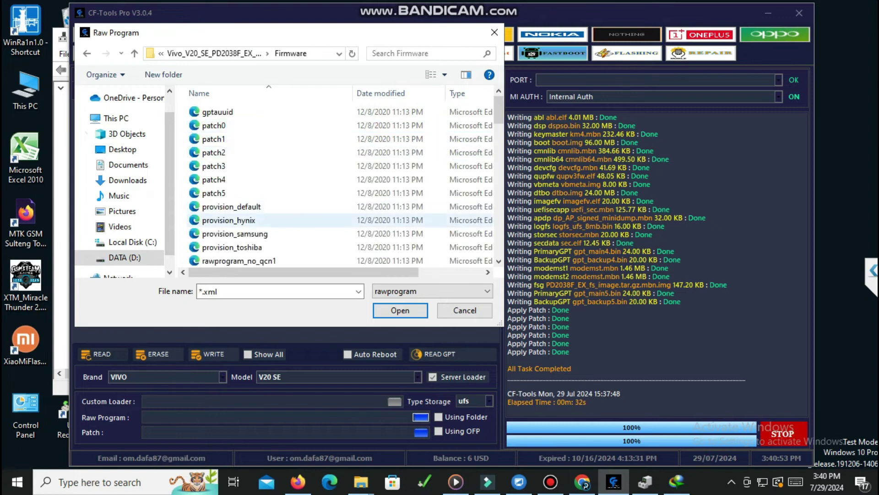
pyautogui.scroll(-4, 275, 192)
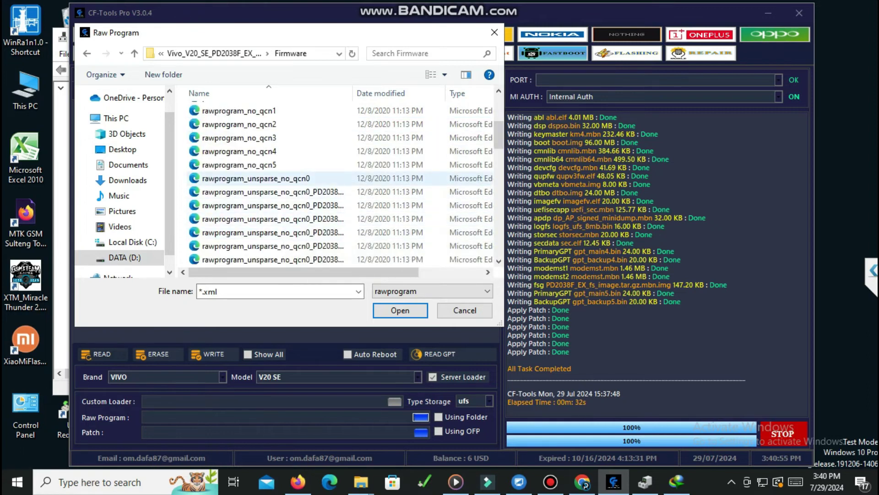
pyautogui.click(256, 178)
pyautogui.click(400, 310)
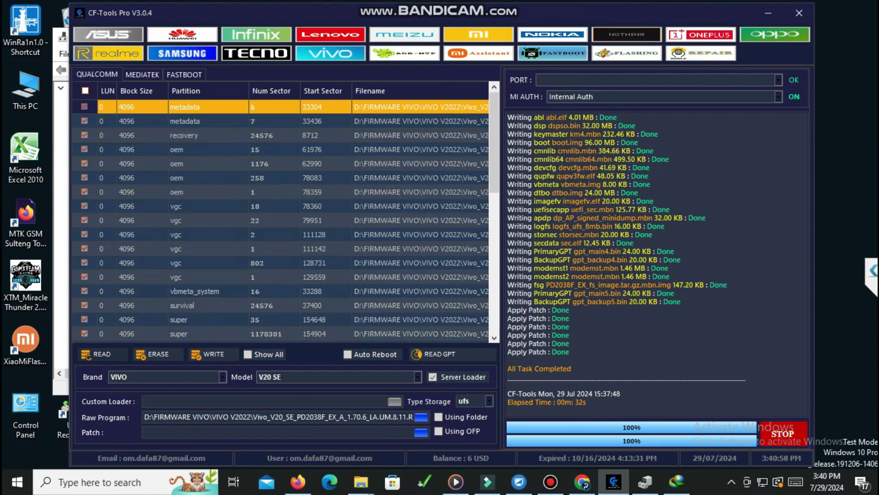
pyautogui.scroll(-9, 284, 220)
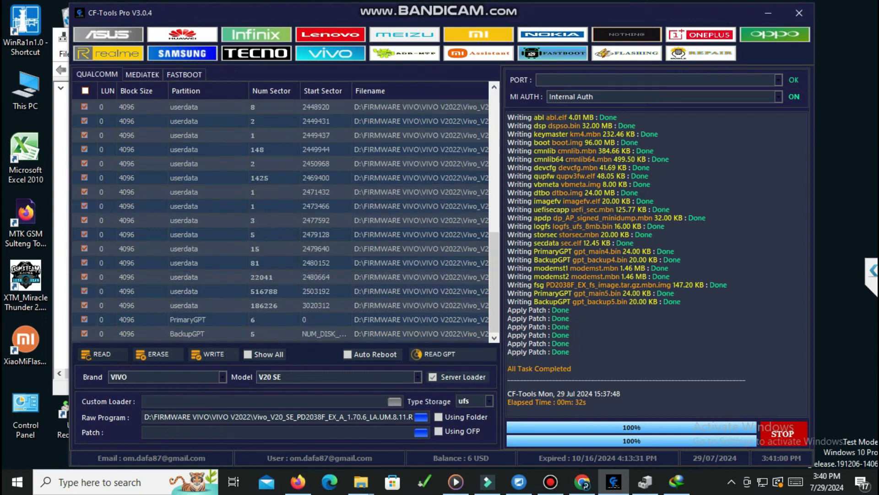
# - Load patch0 from the Firmware folder as the patch file and try writing the checked partitions to the phone
pyautogui.click(421, 432)
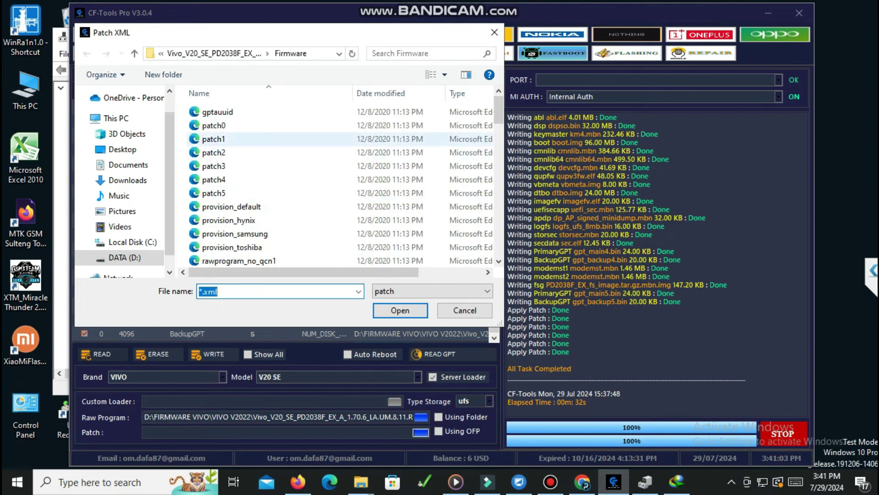
pyautogui.click(214, 125)
pyautogui.click(378, 310)
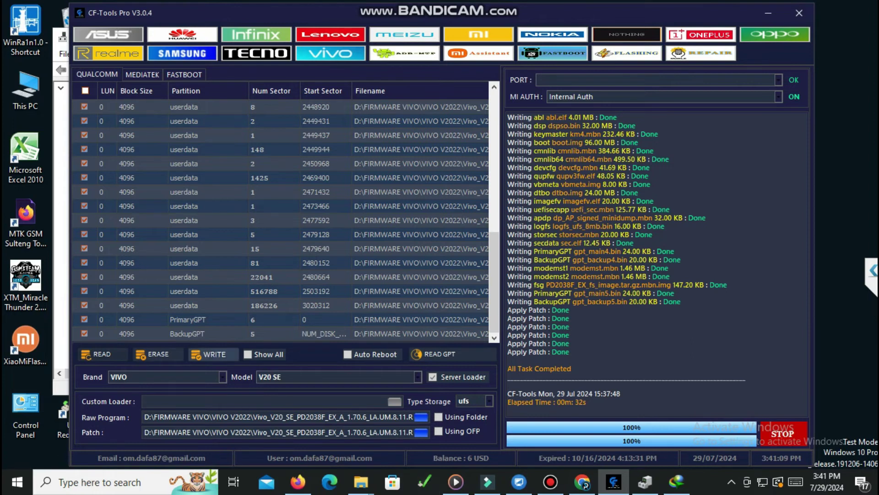
pyautogui.click(211, 354)
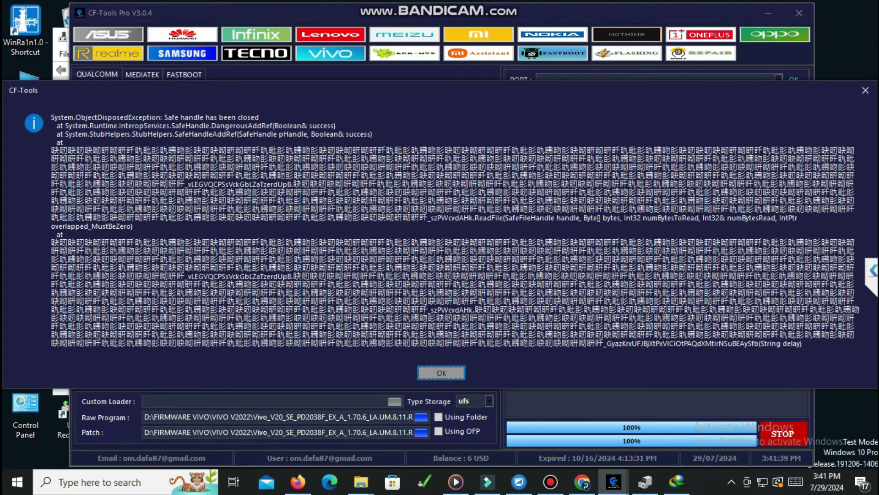
pyautogui.click(442, 373)
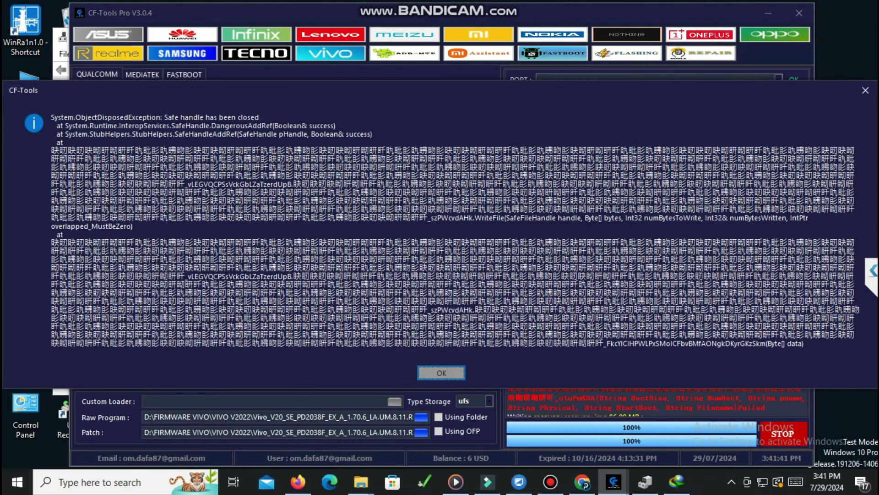